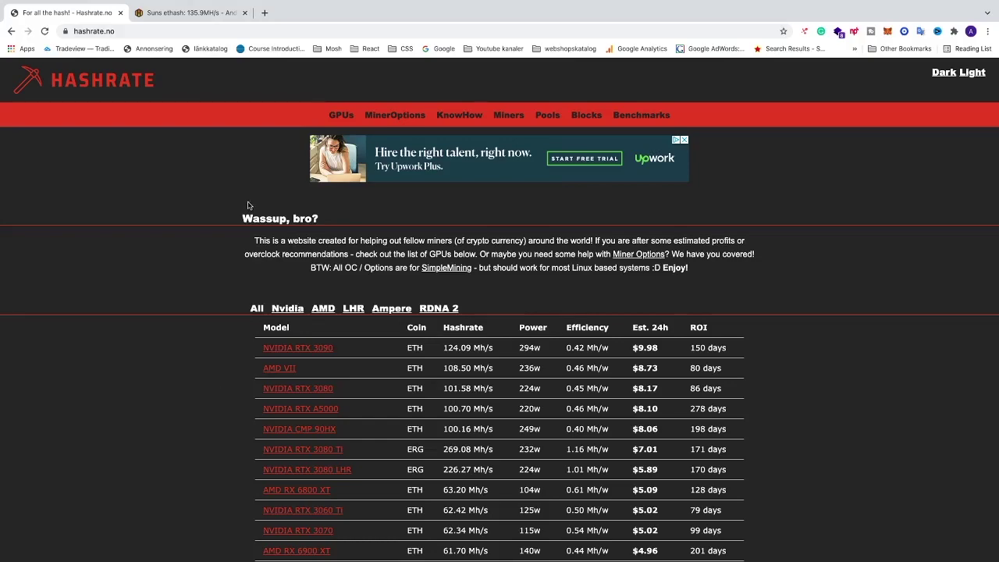
Step: Check the rig's GPU models and memory brands on the Hive OS worker page and return to hashrate.no
{"action": "left_click", "coordinate": [189, 14]}
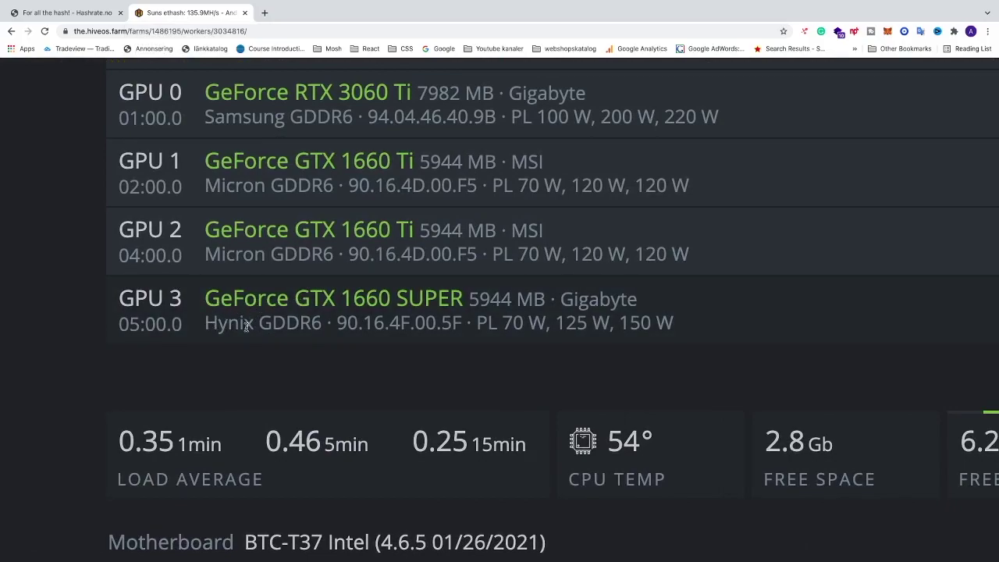
{"action": "scroll", "coordinate": [246, 327], "scroll_direction": "up", "scroll_amount": 3}
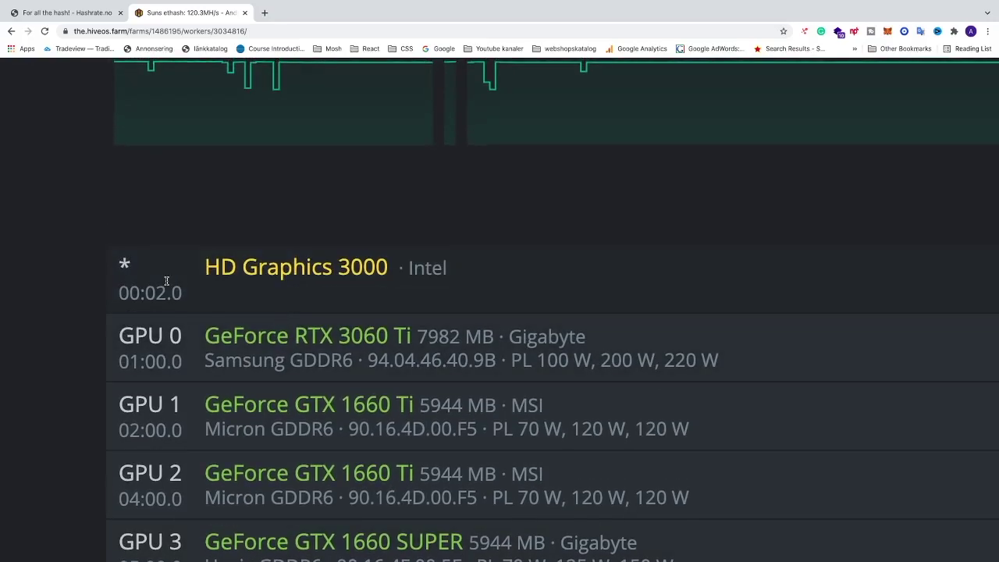
{"action": "left_click", "coordinate": [68, 14]}
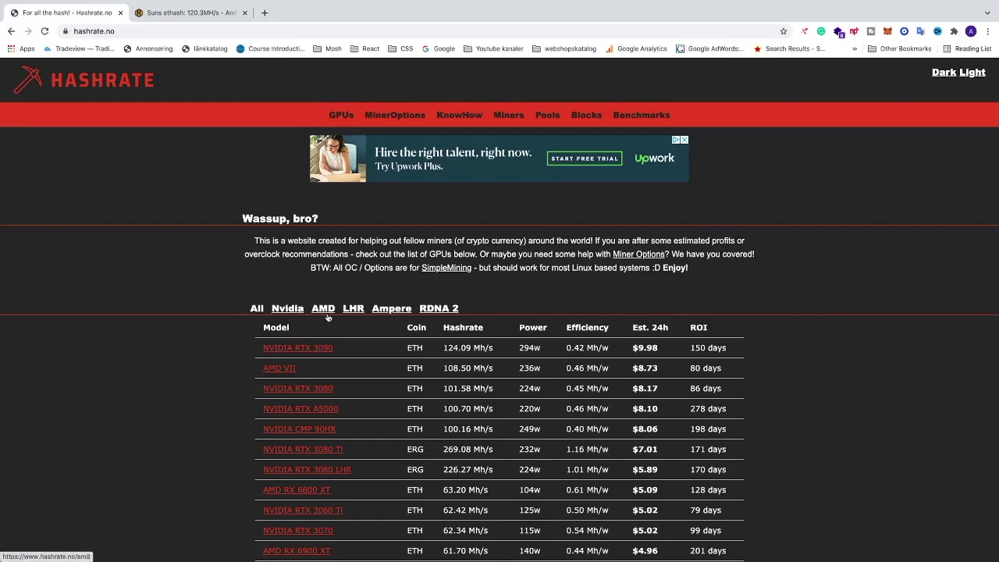
Step: Filter the GPU list to LHR models and open the NVIDIA RTX 3060 Ti LHR page
{"action": "scroll", "coordinate": [353, 309], "scroll_direction": "up", "scroll_amount": 5}
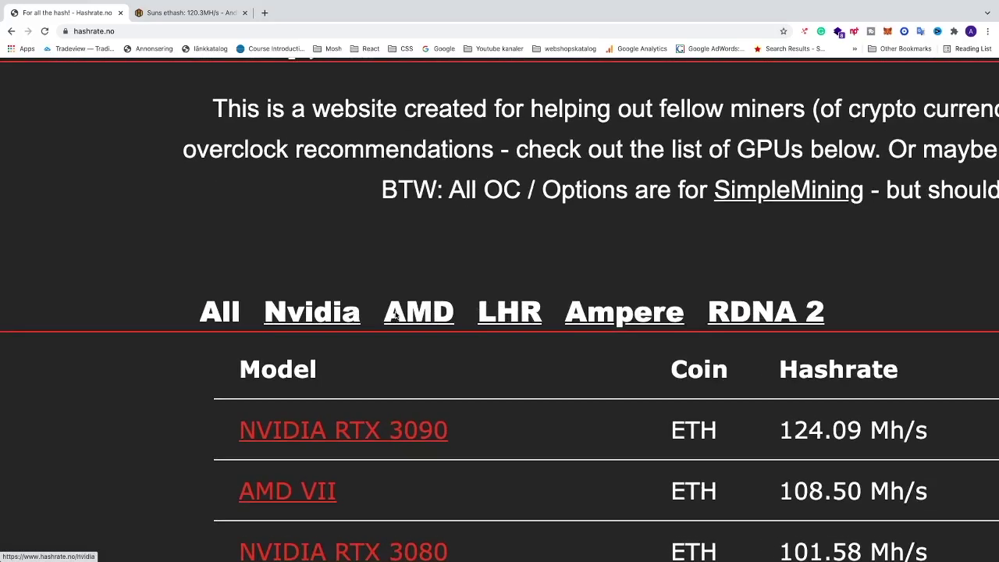
{"action": "left_click", "coordinate": [500, 320]}
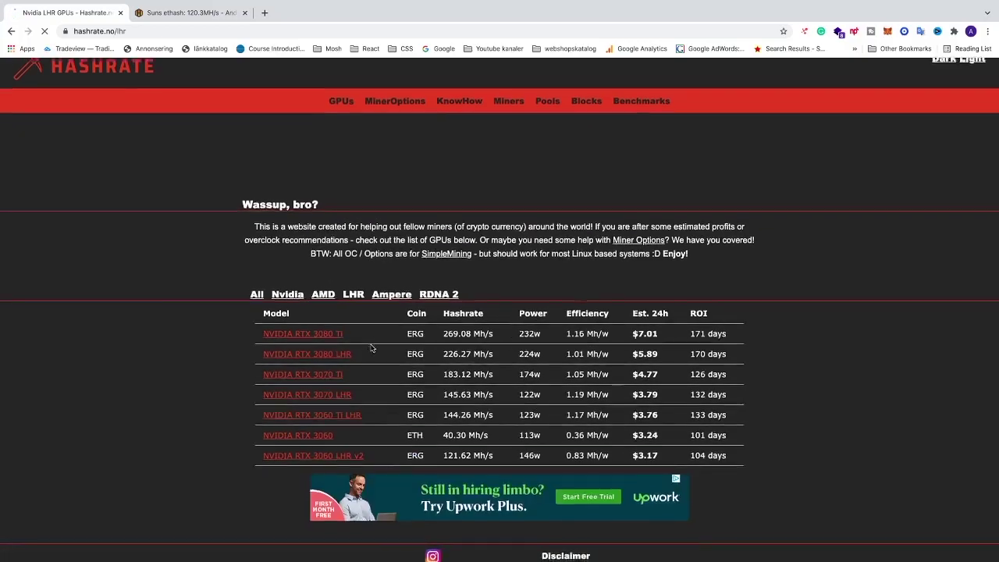
{"action": "scroll", "coordinate": [331, 373], "scroll_direction": "down", "scroll_amount": 3}
{"action": "scroll", "coordinate": [332, 373], "scroll_direction": "up", "scroll_amount": 5}
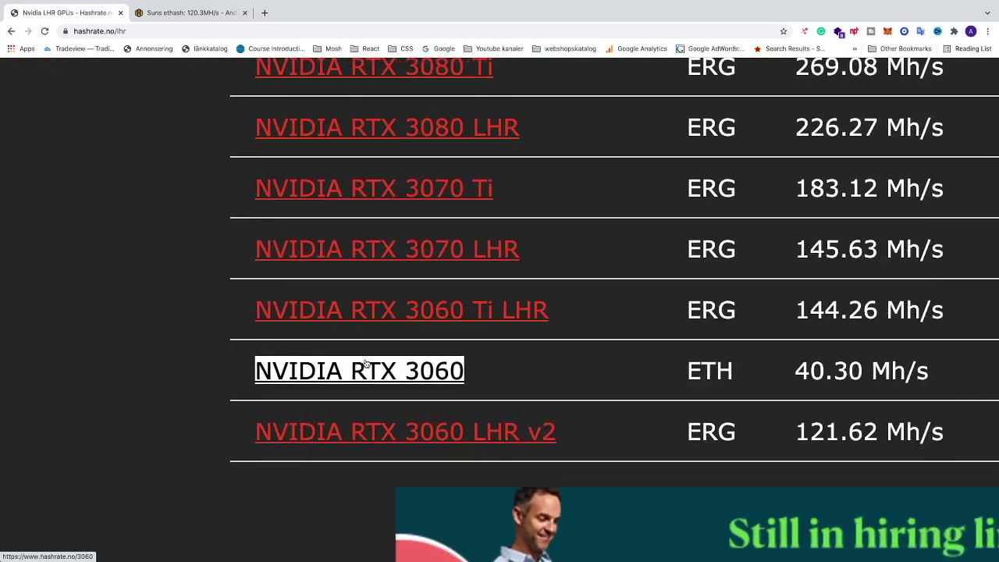
{"action": "left_click", "coordinate": [407, 313]}
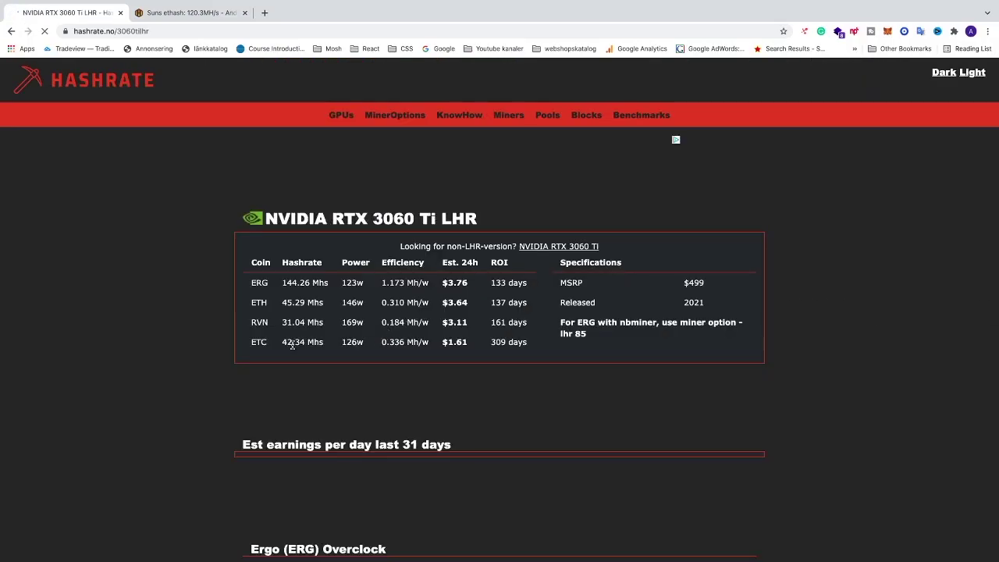
Step: Examine the Ethereum overclock presets for the RTX 3060 Ti LHR, from Low through Hynix memory
{"action": "scroll", "coordinate": [211, 369], "scroll_direction": "down", "scroll_amount": 8}
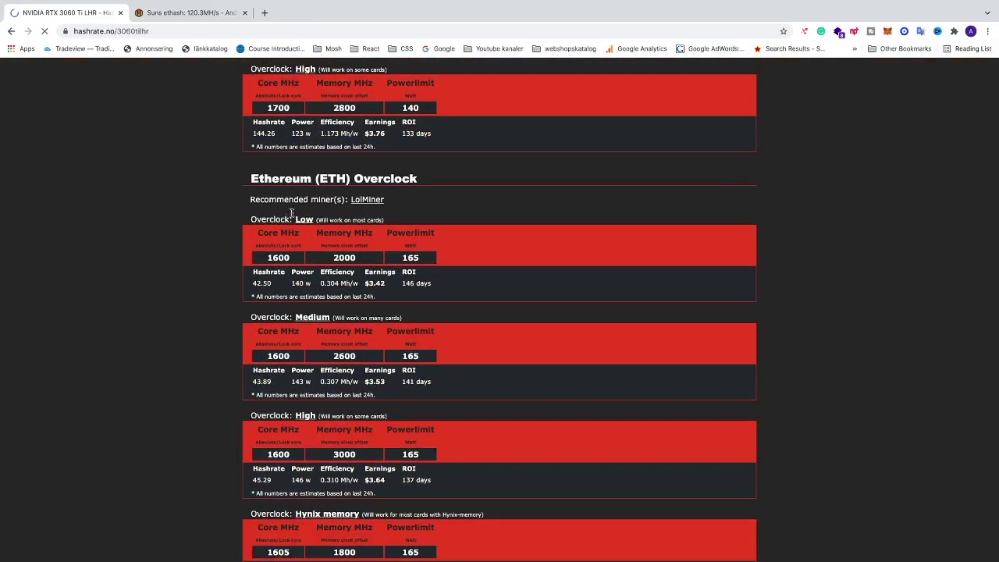
{"action": "key", "text": "ctrl+plus"}
{"action": "key", "text": "ctrl+plus"}
{"action": "key", "text": "ctrl+plus"}
{"action": "key", "text": "ctrl+plus"}
{"action": "key", "text": "ctrl+plus"}
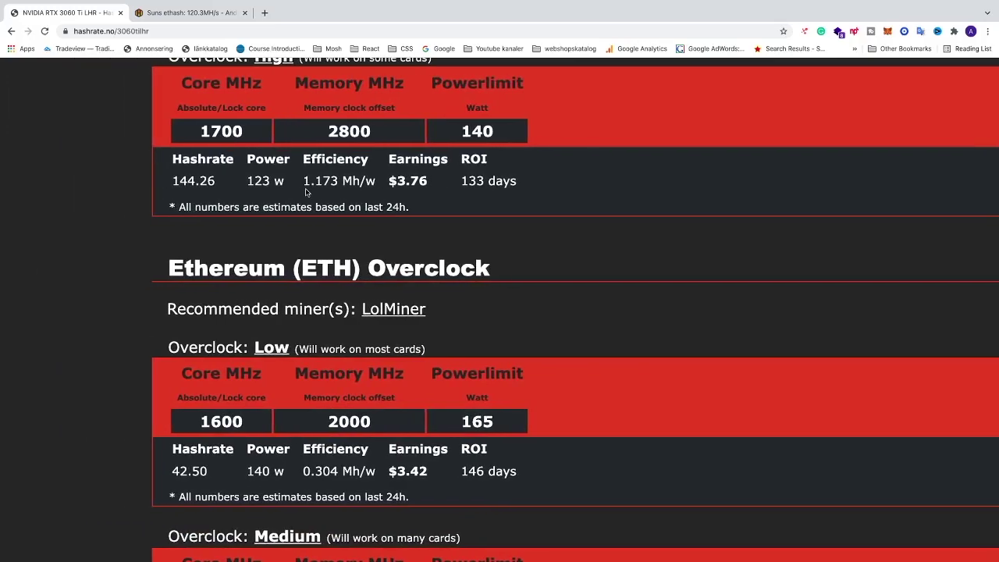
{"action": "scroll", "coordinate": [380, 302], "scroll_direction": "down", "scroll_amount": 1}
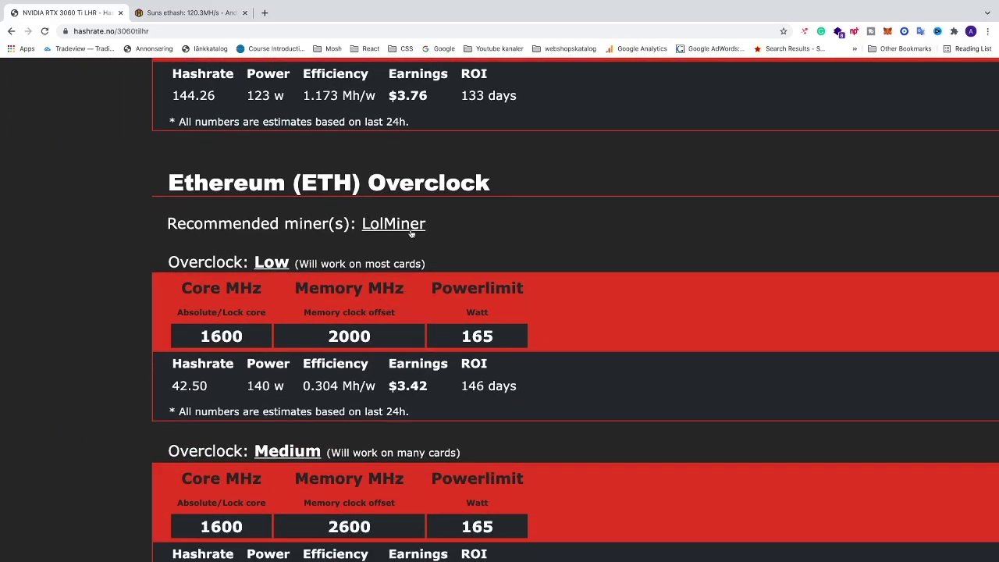
{"action": "scroll", "coordinate": [94, 310], "scroll_direction": "down", "scroll_amount": 3}
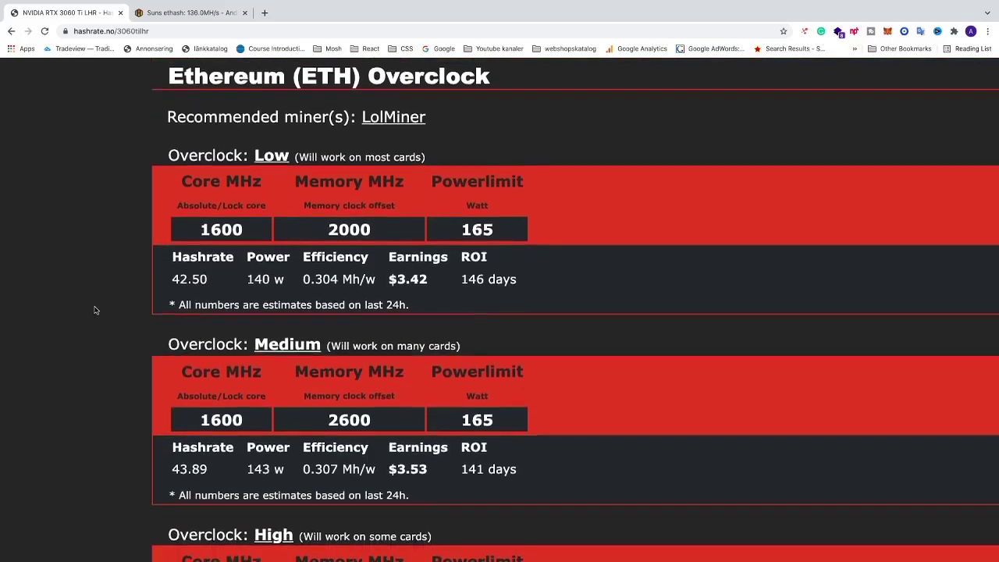
{"action": "scroll", "coordinate": [95, 310], "scroll_direction": "down", "scroll_amount": 2}
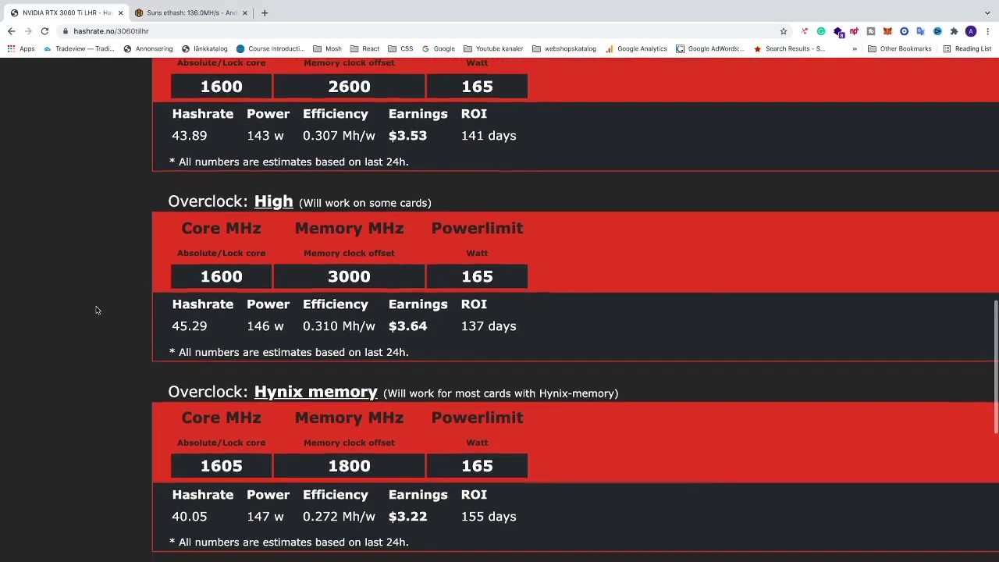
{"action": "scroll", "coordinate": [97, 310], "scroll_direction": "down", "scroll_amount": 2}
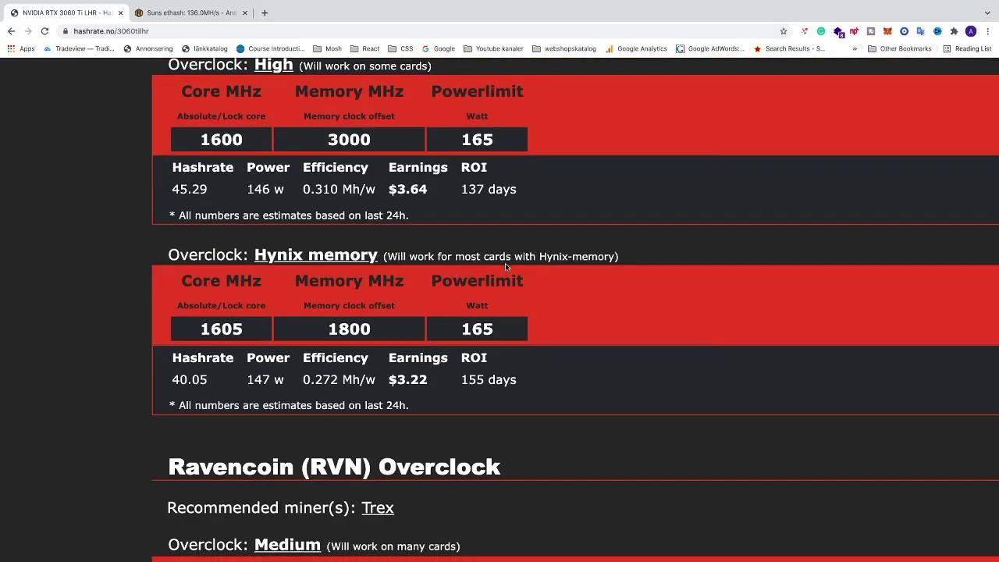
{"action": "scroll", "coordinate": [561, 267], "scroll_direction": "down", "scroll_amount": 1}
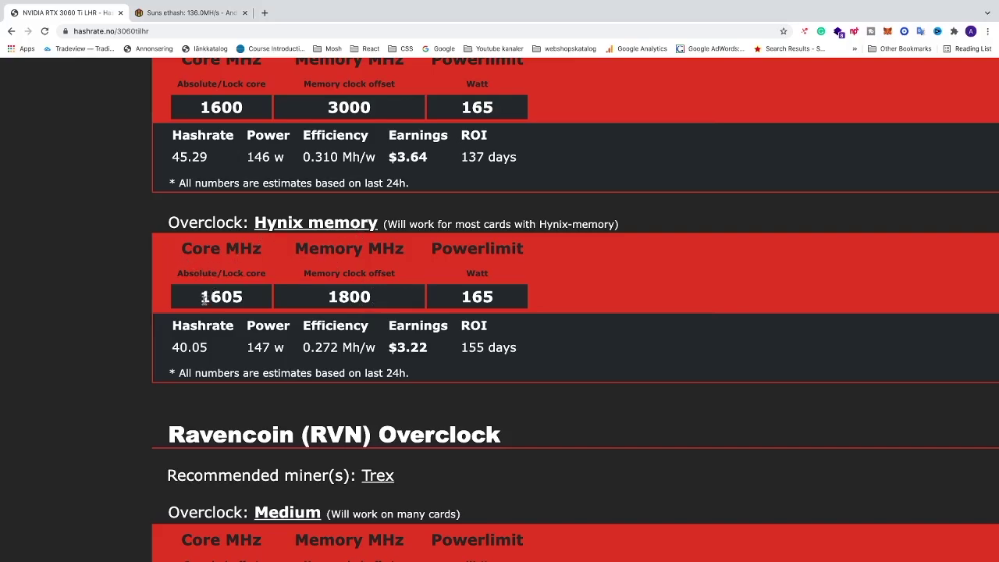
{"action": "left_click_drag", "start_coordinate": [202, 299], "coordinate": [284, 300]}
{"action": "left_click", "coordinate": [305, 301]}
Step: Switch to the Hive OS worker page and open the overclocking settings for GPU 0, the GeForce RTX 3060 Ti
{"action": "left_click", "coordinate": [204, 14]}
{"action": "scroll", "coordinate": [316, 214], "scroll_direction": "up", "scroll_amount": 3}
{"action": "scroll", "coordinate": [318, 214], "scroll_direction": "right", "scroll_amount": 10}
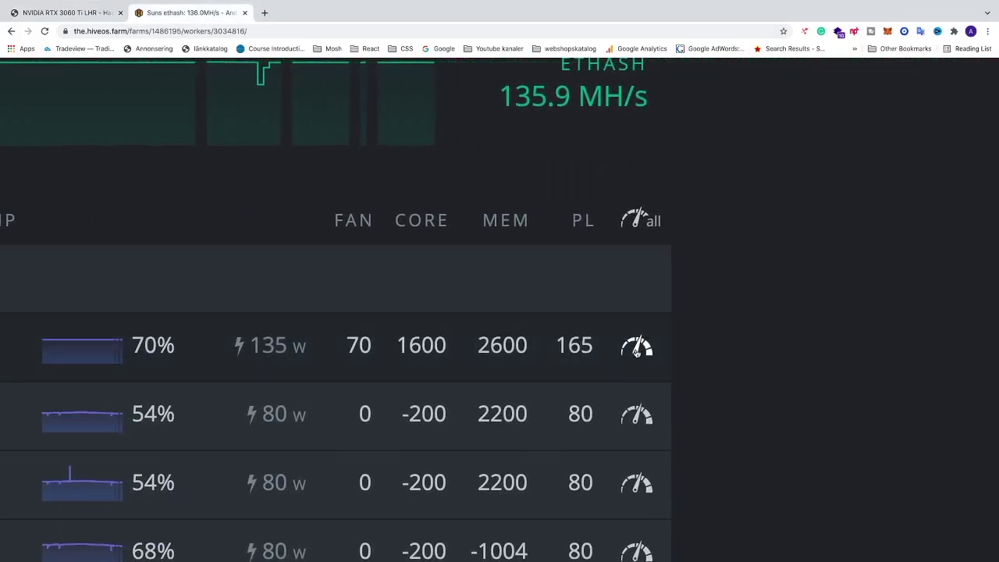
{"action": "left_click", "coordinate": [636, 350]}
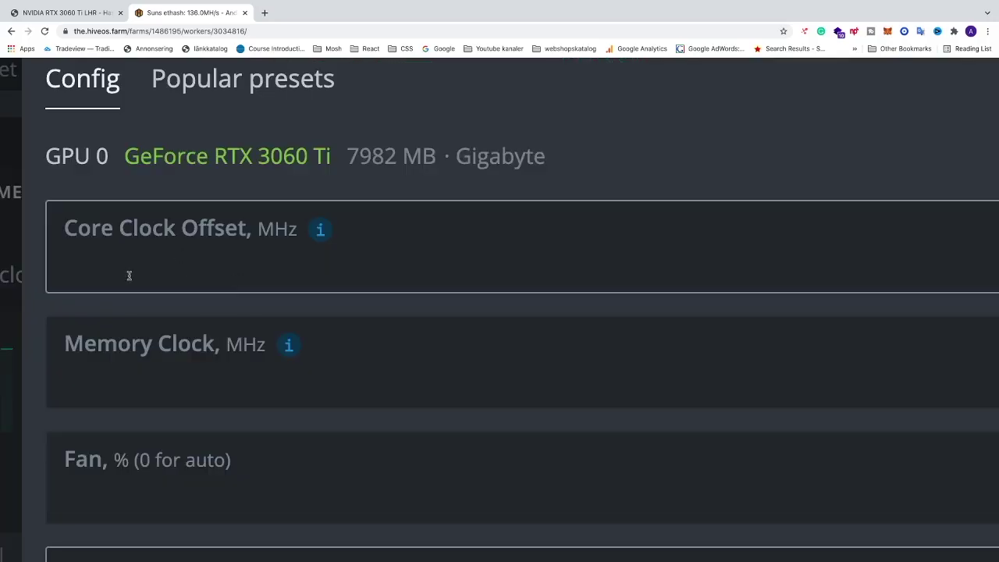
Step: Recheck the Hynix memory preset on hashrate.no and set GPU 0's core clock to 1605 MHz and memory clock to 1800 MHz
{"action": "left_click", "coordinate": [78, 14]}
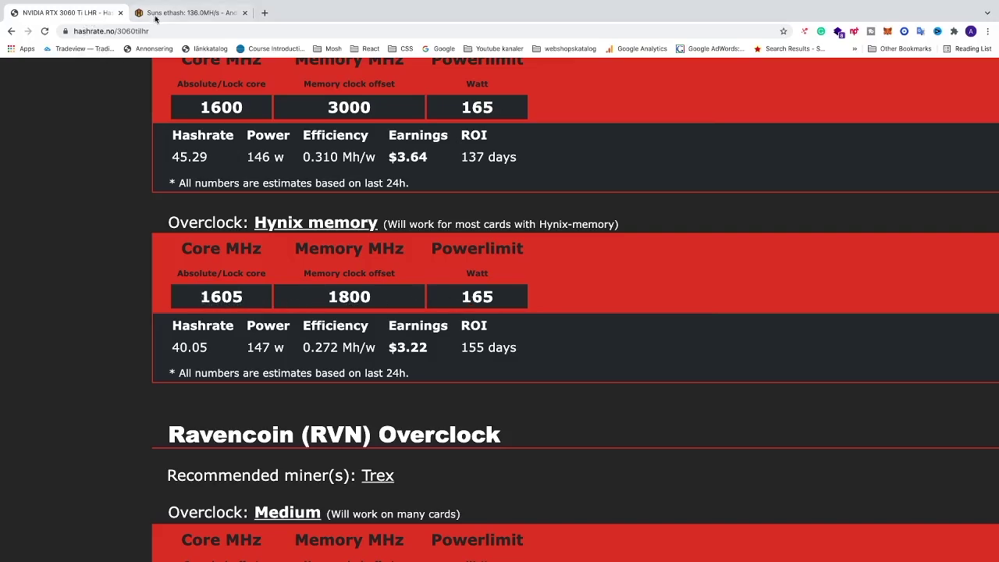
{"action": "left_click", "coordinate": [187, 13]}
{"action": "left_click", "coordinate": [97, 259]}
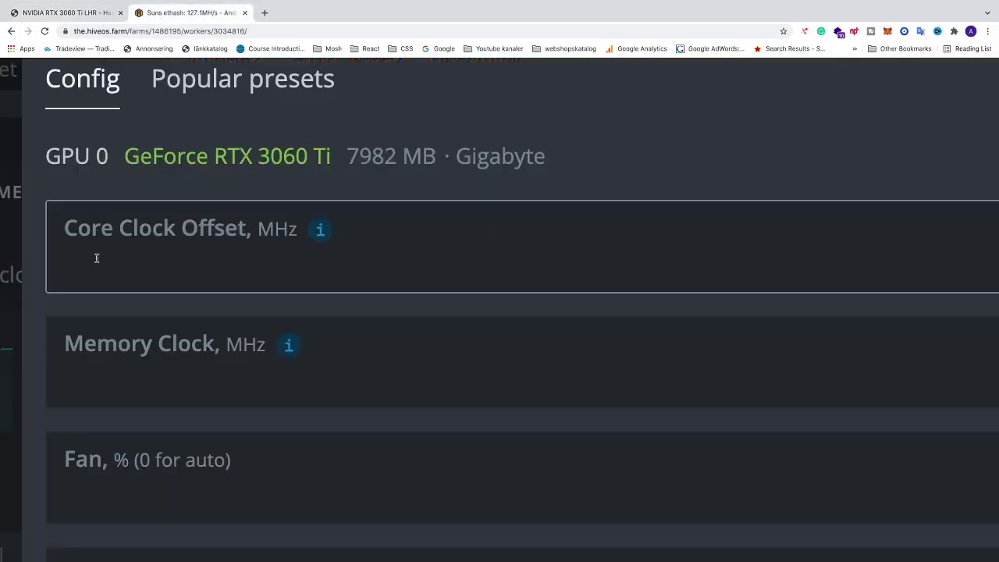
{"action": "type", "text": "1605"}
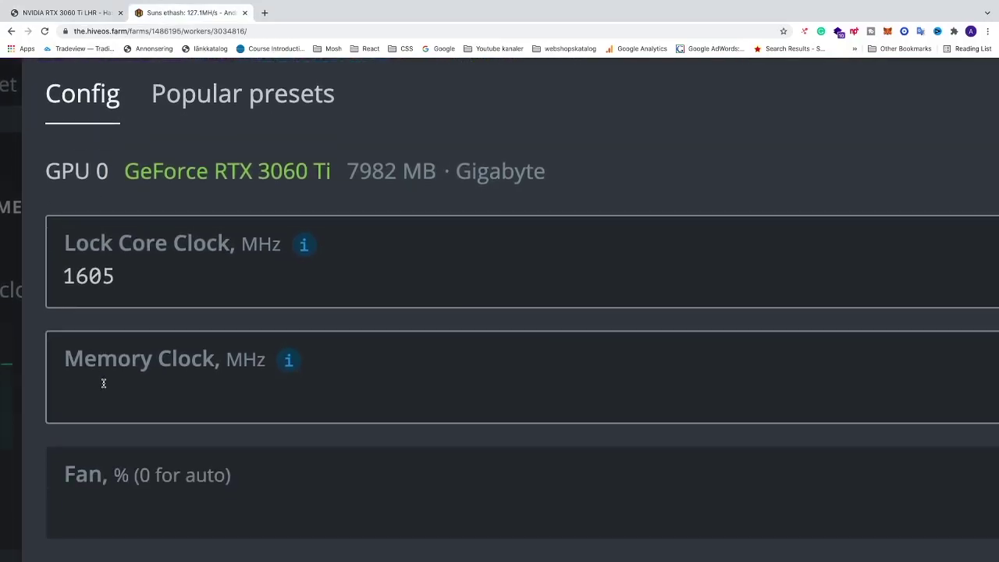
{"action": "left_click", "coordinate": [100, 388]}
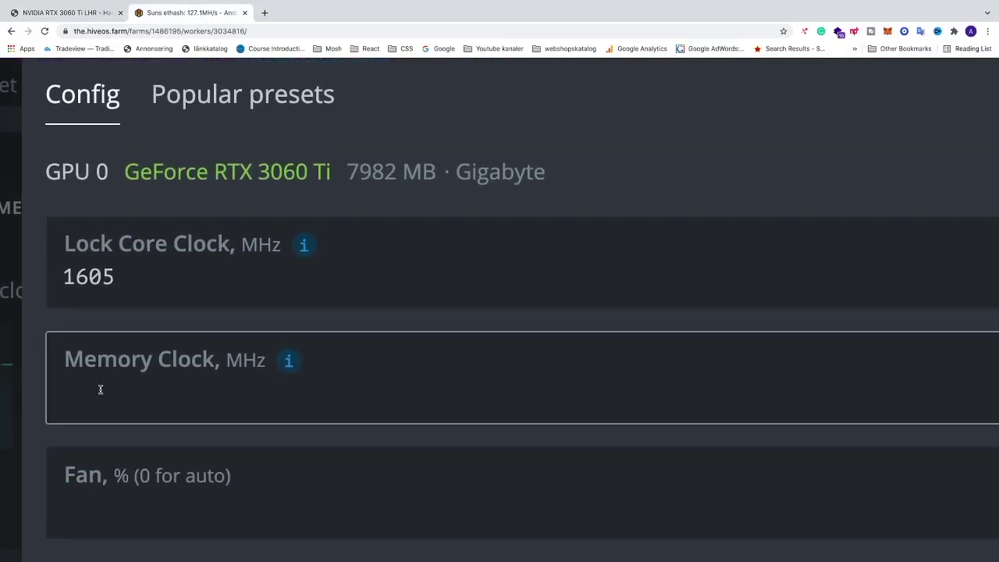
{"action": "type", "text": "1800"}
Step: Set GPU 0's fan value to 0 for automatic control
{"action": "scroll", "coordinate": [114, 312], "scroll_direction": "down", "scroll_amount": 3}
{"action": "left_click", "coordinate": [114, 313]}
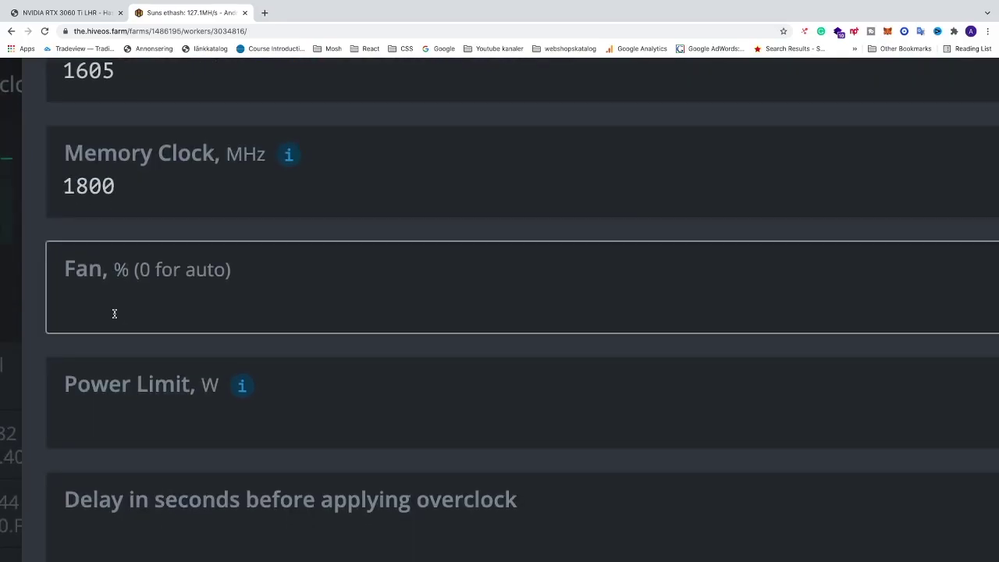
{"action": "type", "text": "0"}
Step: Try fan values of 100, 90 and 80 percent for GPU 0 and restore the automatic value 0
{"action": "key", "text": "BackSpace"}
{"action": "type", "text": "100"}
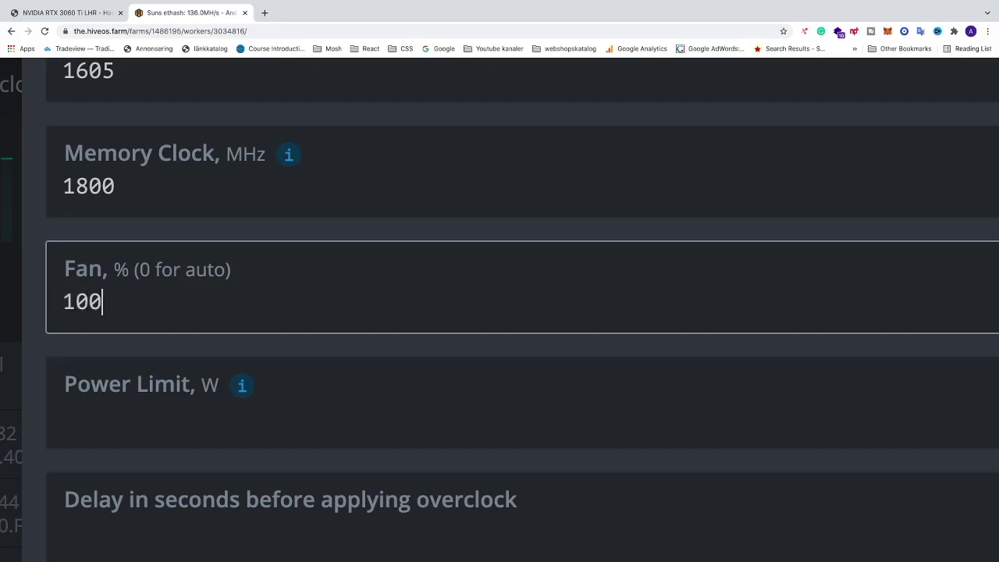
{"action": "key", "text": "BackSpace"}
{"action": "key", "text": "BackSpace"}
{"action": "key", "text": "BackSpace"}
{"action": "type", "text": "90"}
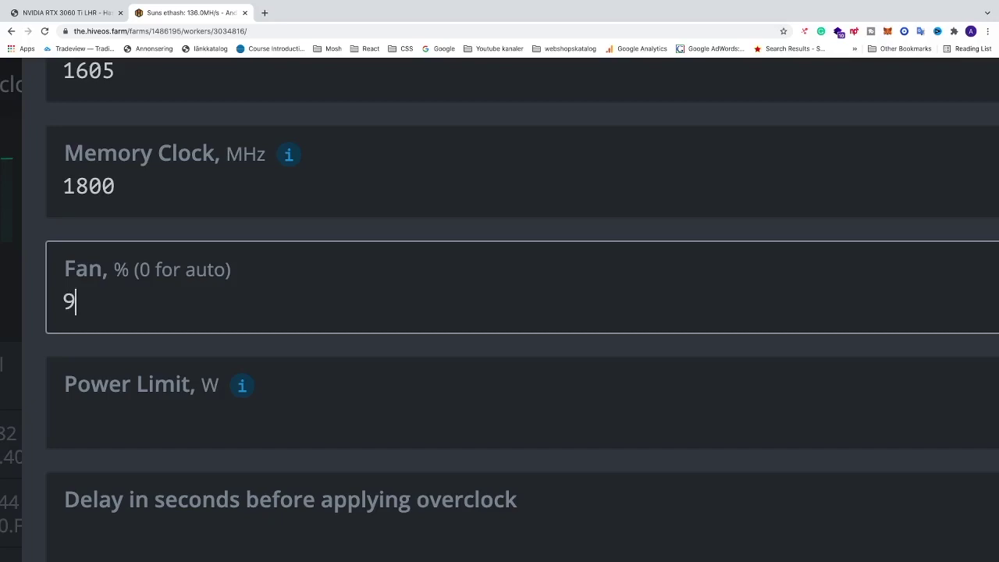
{"action": "key", "text": "BackSpace"}
{"action": "key", "text": "BackSpace"}
{"action": "type", "text": "80"}
{"action": "key", "text": "BackSpace"}
{"action": "key", "text": "BackSpace"}
{"action": "type", "text": "0"}
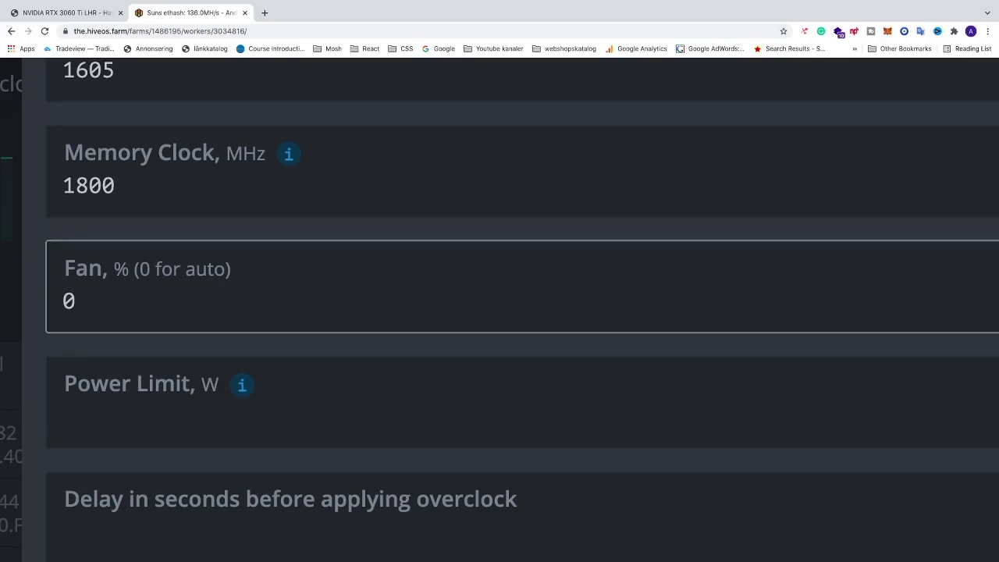
Step: Set GPU 0's power limit to 165 W, leaving the remaining overclock options blank
{"action": "left_click", "coordinate": [94, 424]}
{"action": "type", "text": "165"}
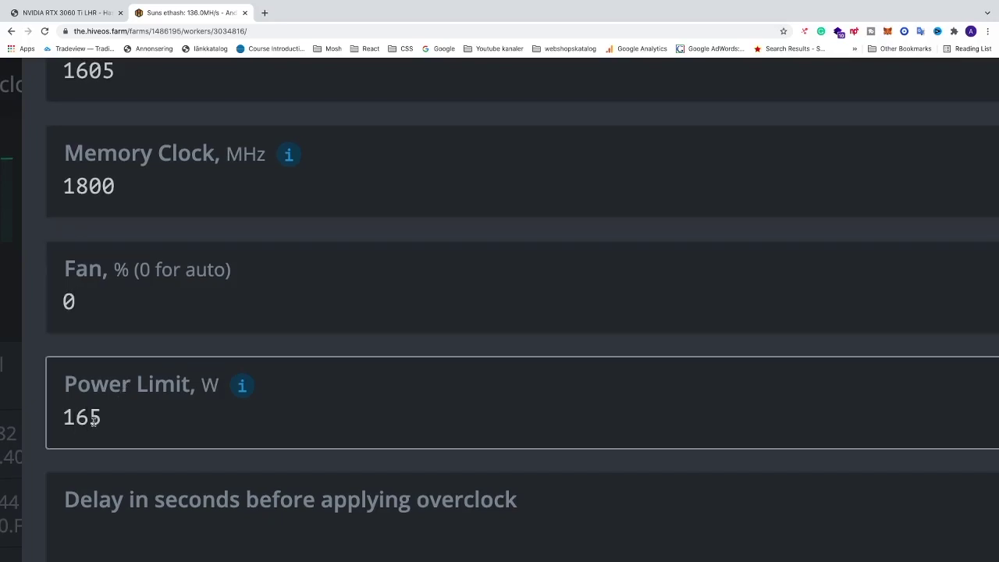
{"action": "scroll", "coordinate": [90, 433], "scroll_direction": "down", "scroll_amount": 3}
{"action": "scroll", "coordinate": [94, 423], "scroll_direction": "right", "scroll_amount": 5}
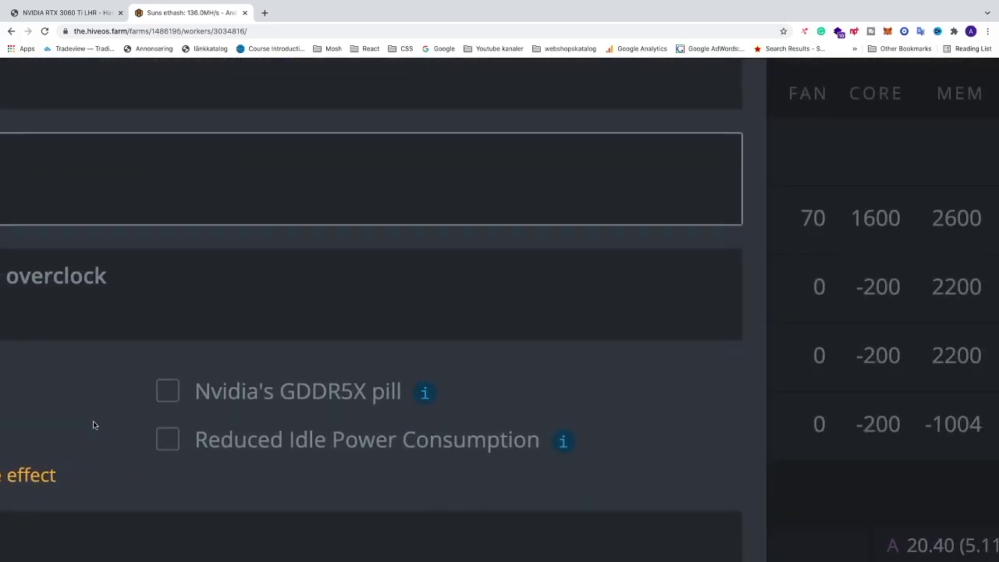
{"action": "scroll", "coordinate": [94, 423], "scroll_direction": "down", "scroll_amount": 2}
{"action": "scroll", "coordinate": [101, 423], "scroll_direction": "left", "scroll_amount": 3}
{"action": "scroll", "coordinate": [107, 424], "scroll_direction": "down", "scroll_amount": 3}
{"action": "scroll", "coordinate": [107, 423], "scroll_direction": "left", "scroll_amount": 2}
{"action": "scroll", "coordinate": [549, 486], "scroll_direction": "right", "scroll_amount": 2}
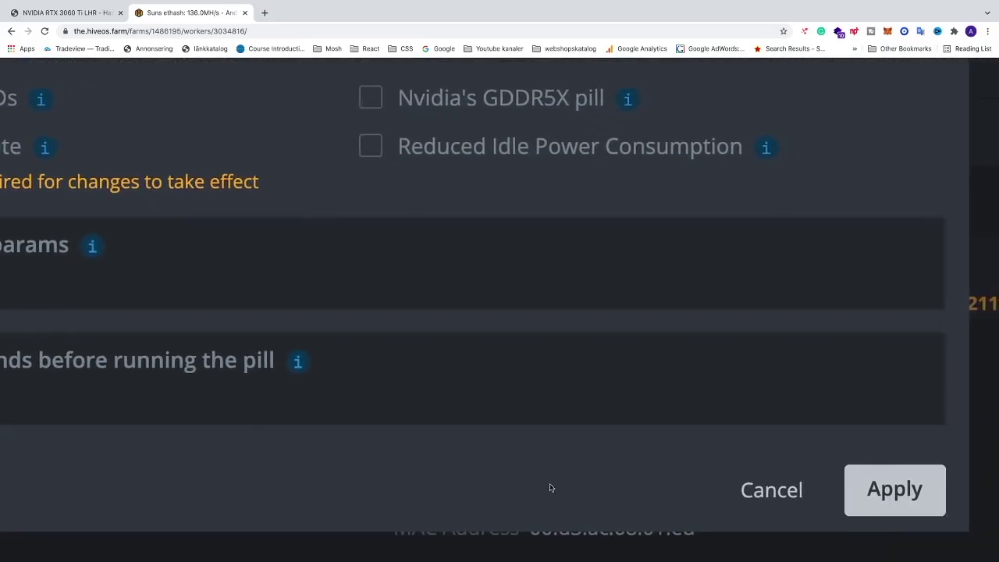
Step: Recheck the Hynix memory preset on hashrate.no and switch to Discord for the 3060-ti-lhr overclocking channel
{"action": "left_click", "coordinate": [84, 15]}
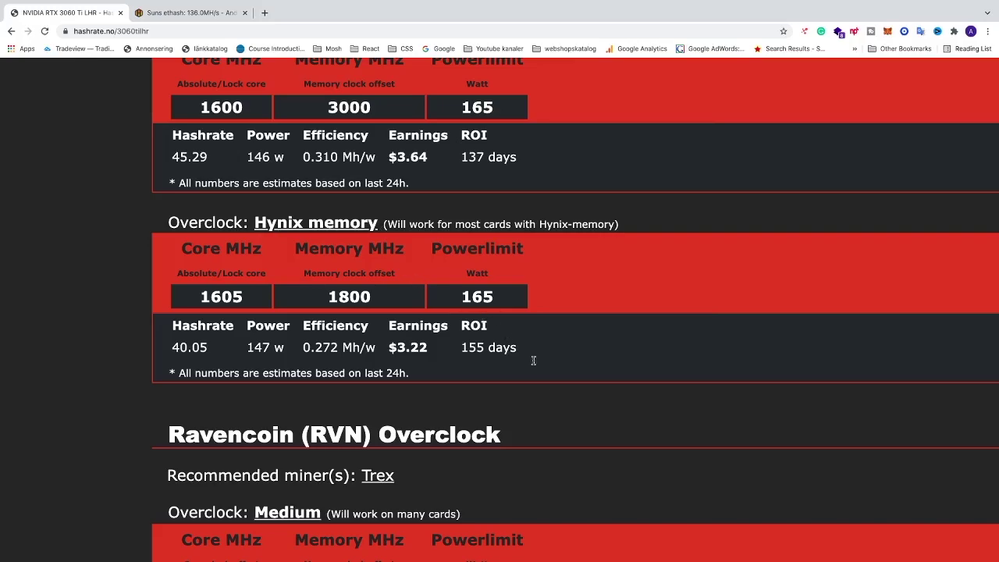
{"action": "mouse_move", "coordinate": [650, 547]}
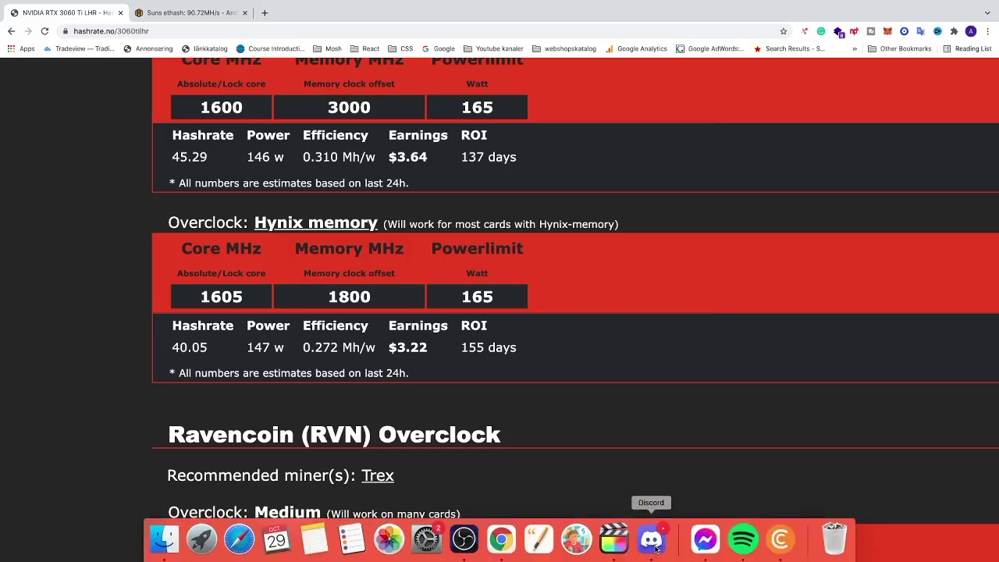
{"action": "left_click", "coordinate": [654, 548]}
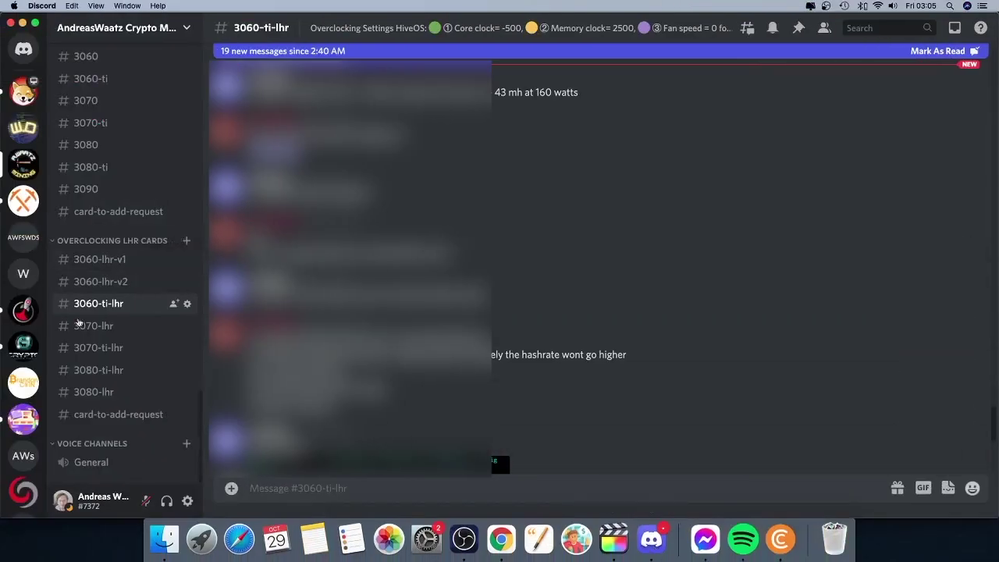